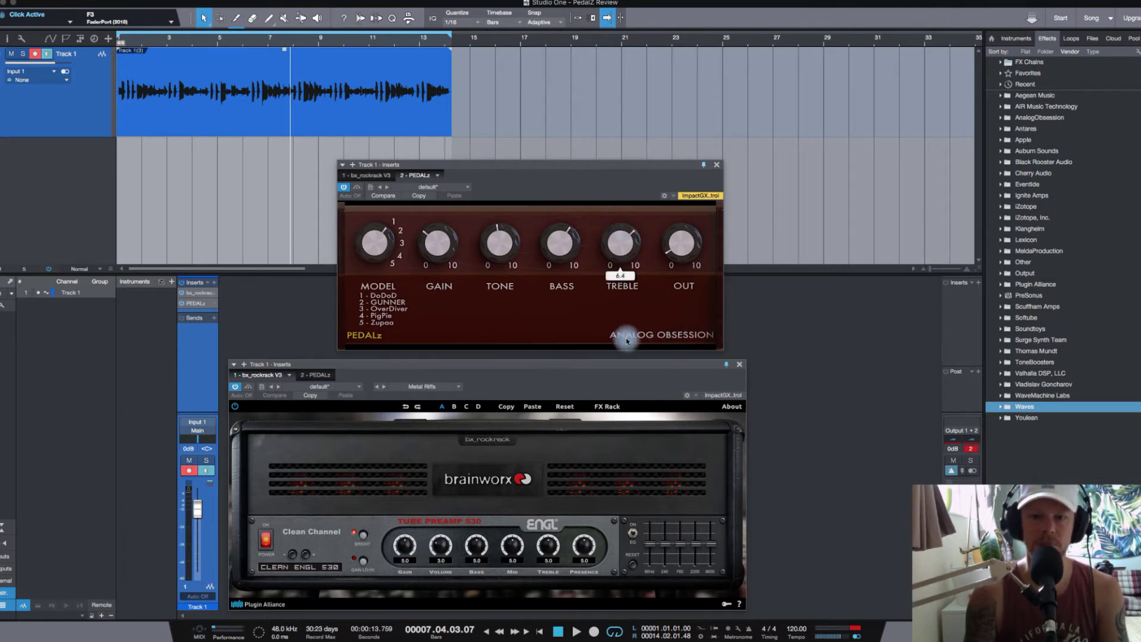
pyautogui.click(368, 337)
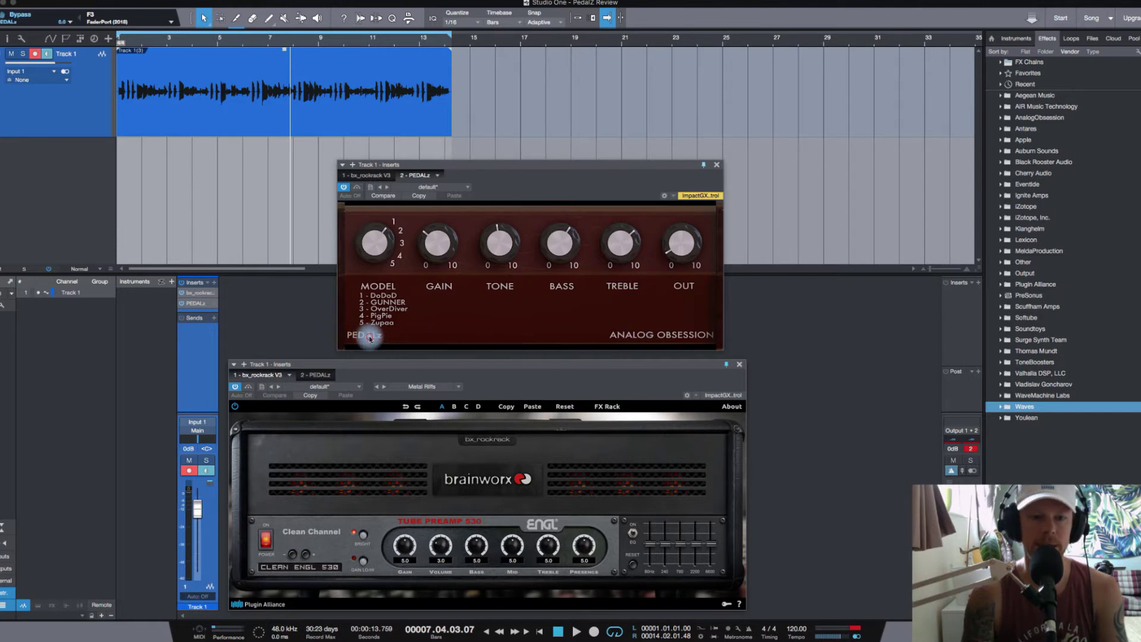
pyautogui.click(368, 337)
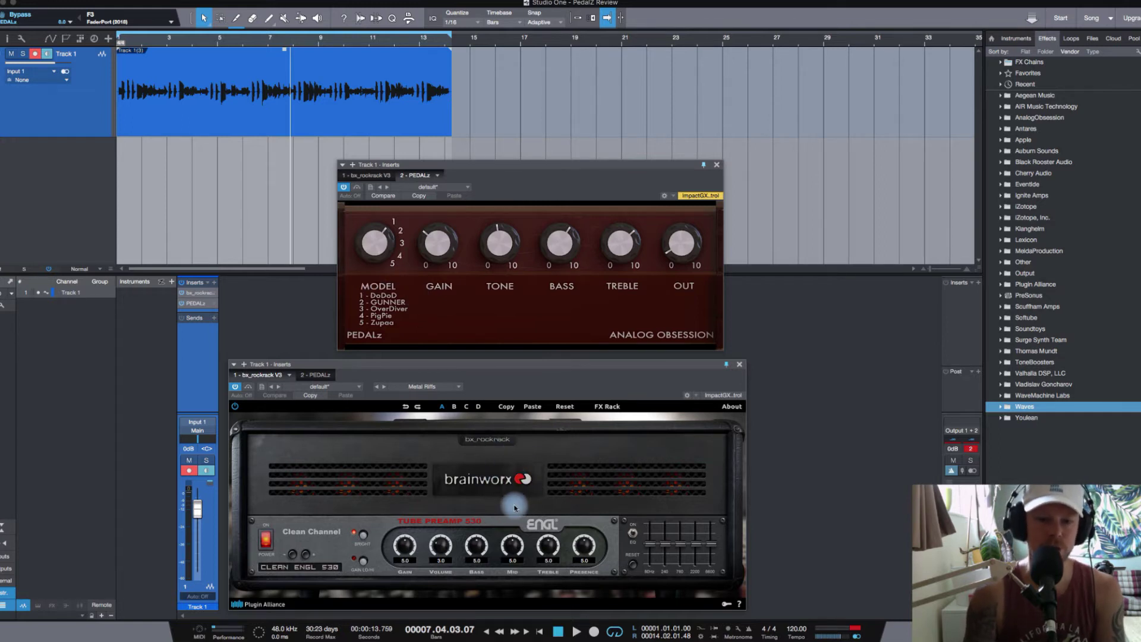
pyautogui.click(610, 412)
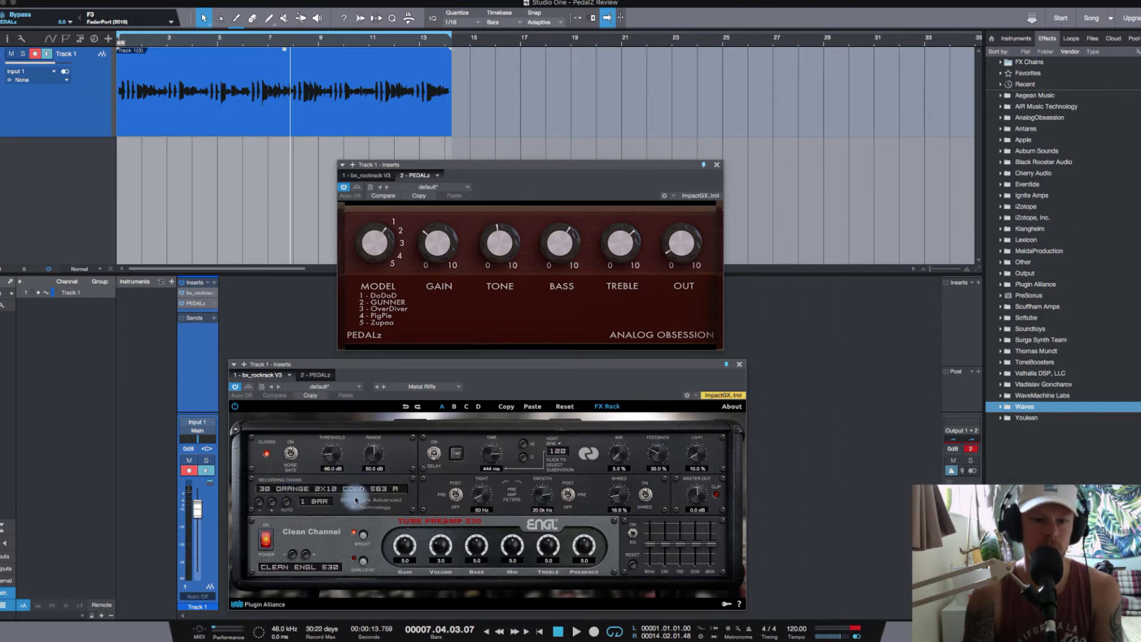
pyautogui.click(608, 407)
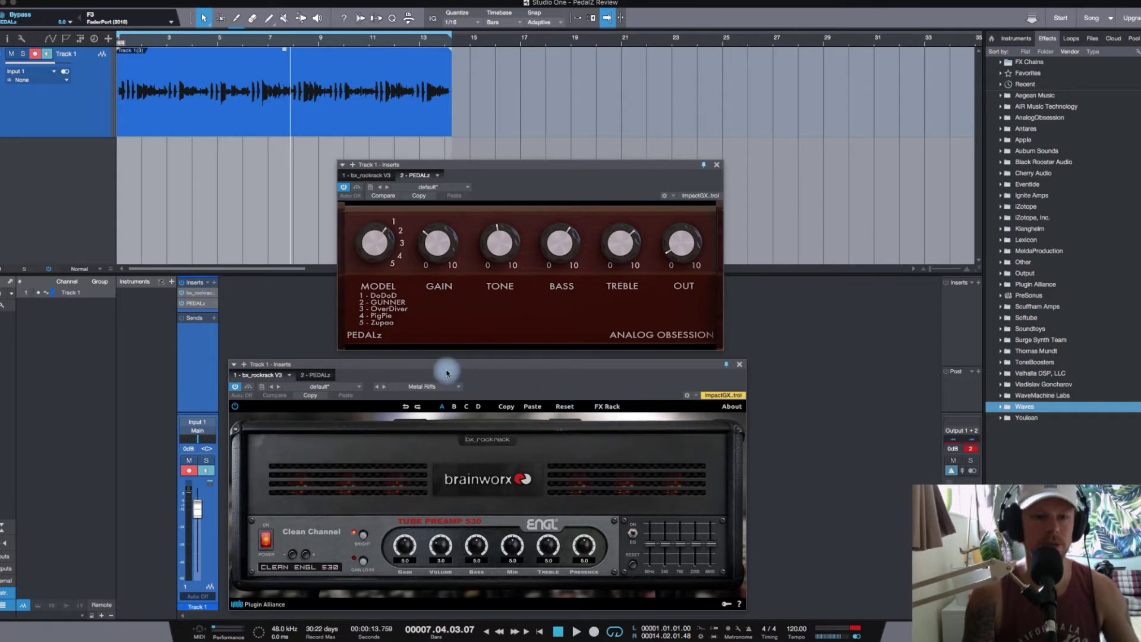
# Play the riff once from the top, then rewind and set the PEDALz gain to 0
pyautogui.press('Home')
pyautogui.press('space')
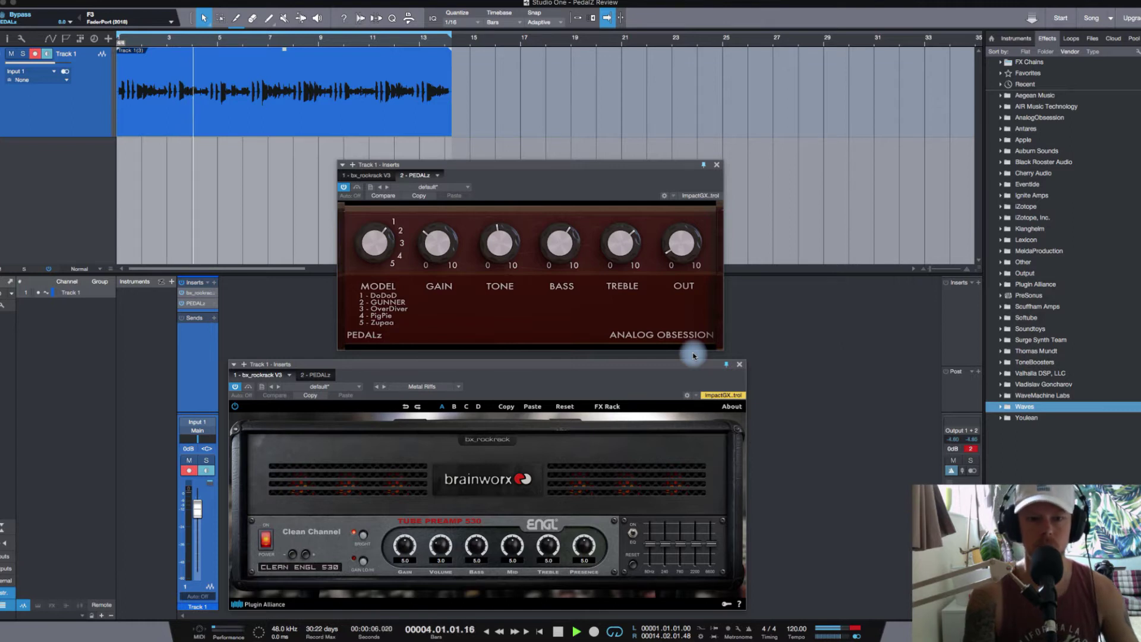
pyautogui.press('space')
pyautogui.press('Home')
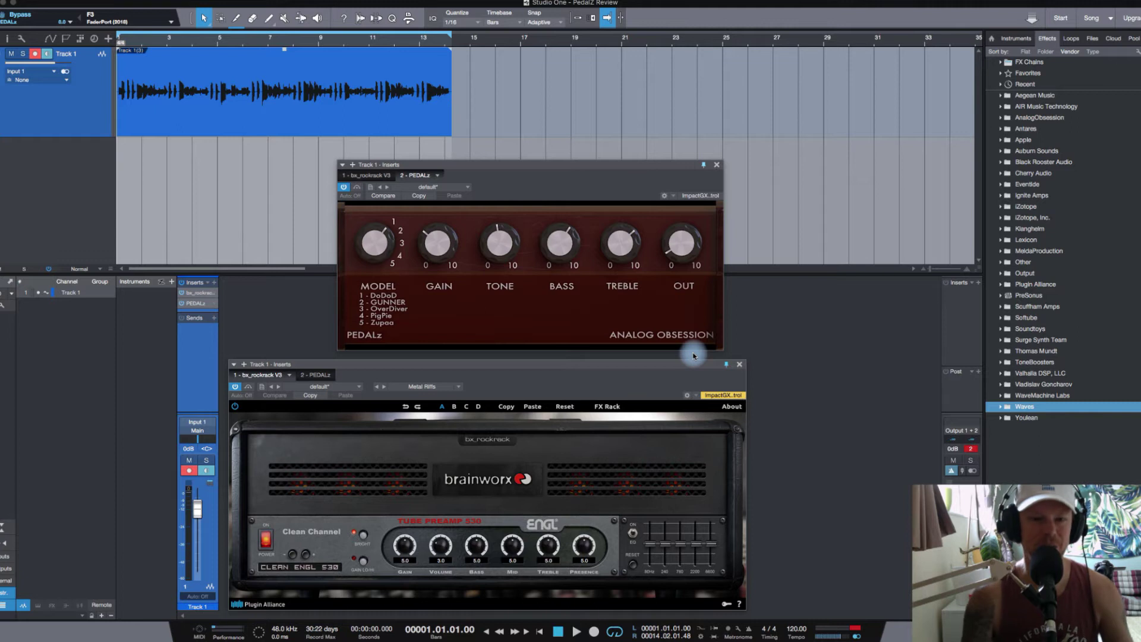
pyautogui.moveTo(436, 241); pyautogui.dragTo(428, 280)
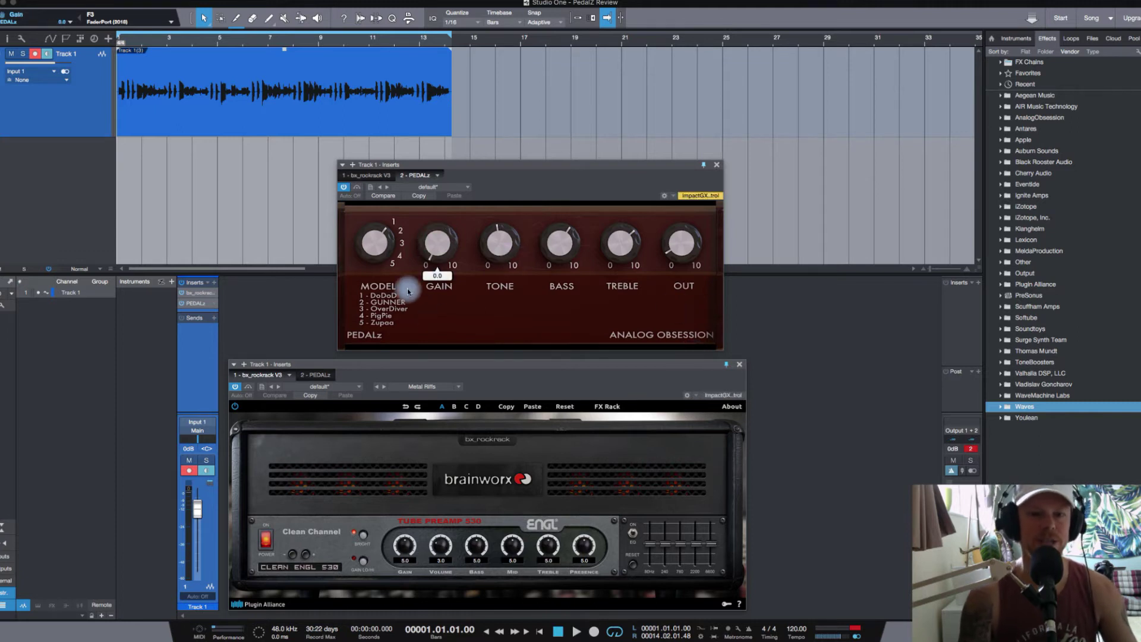
# Engage PEDALz on DoDoD, start playback and raise the gain slightly
pyautogui.click(353, 342)
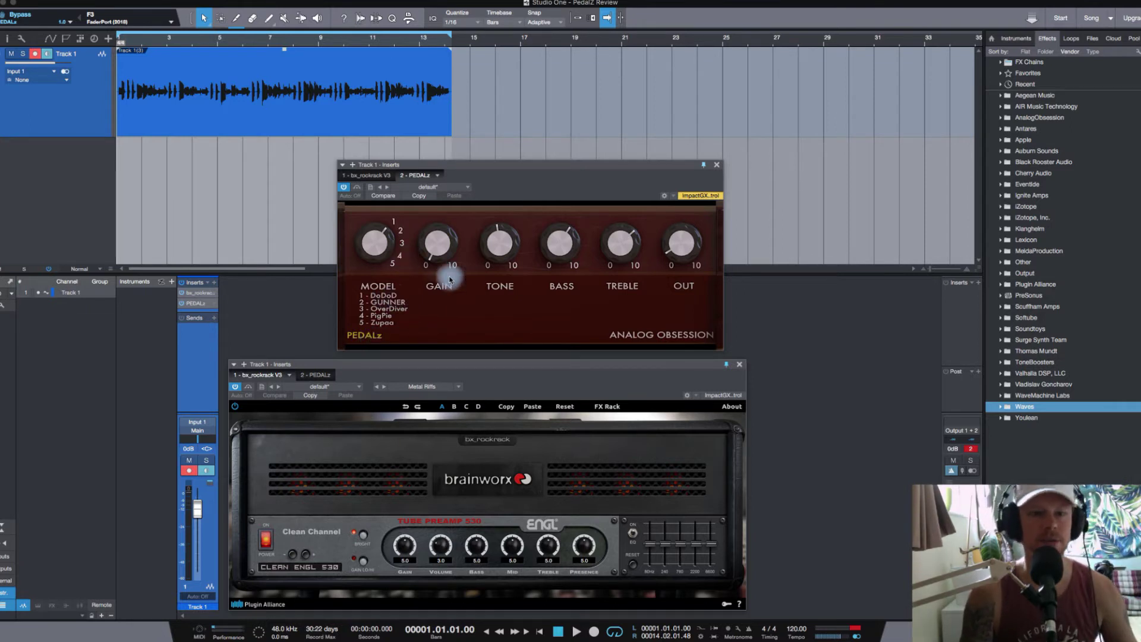
pyautogui.moveTo(500, 242)
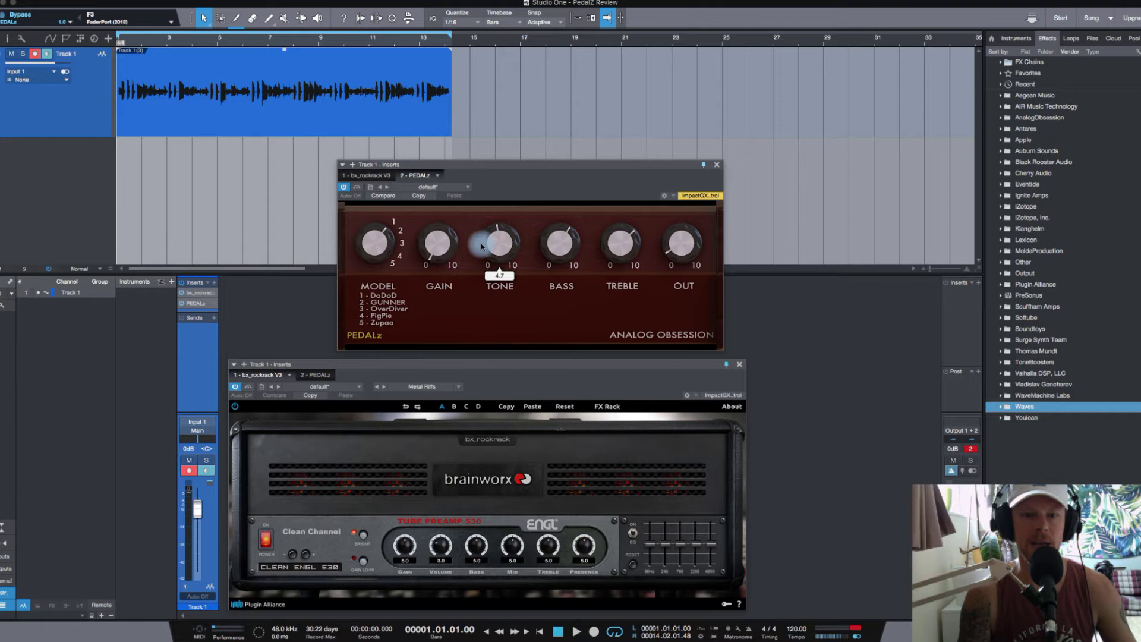
pyautogui.press('space')
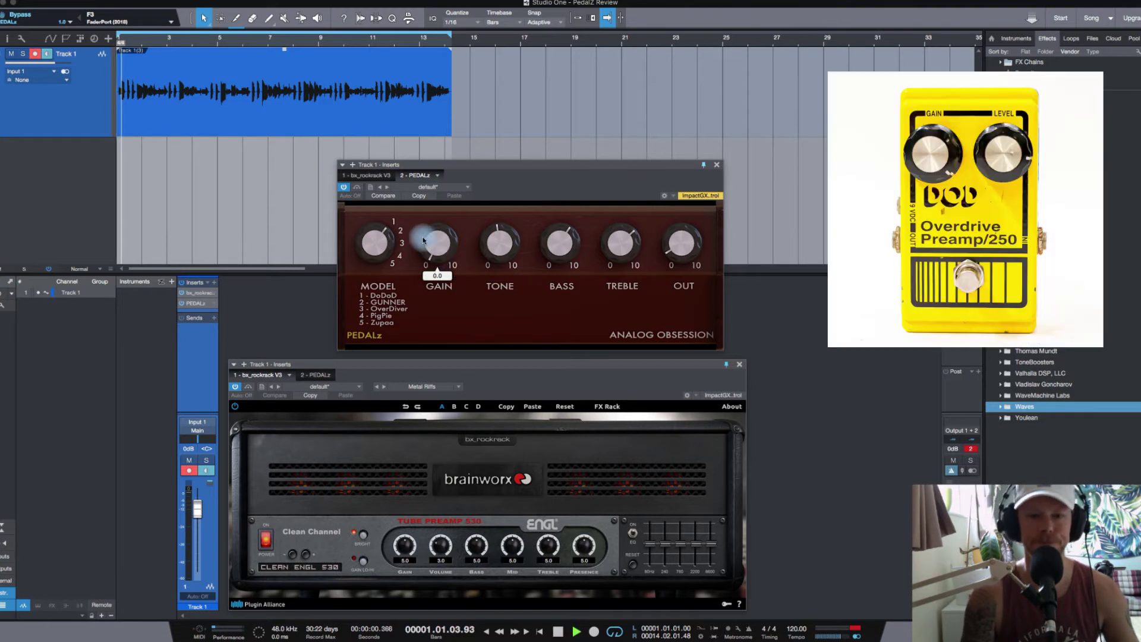
pyautogui.moveTo(424, 239)
pyautogui.mouseDown()
pyautogui.moveTo(435, 241)
pyautogui.moveTo(429, 214)
pyautogui.mouseUp()
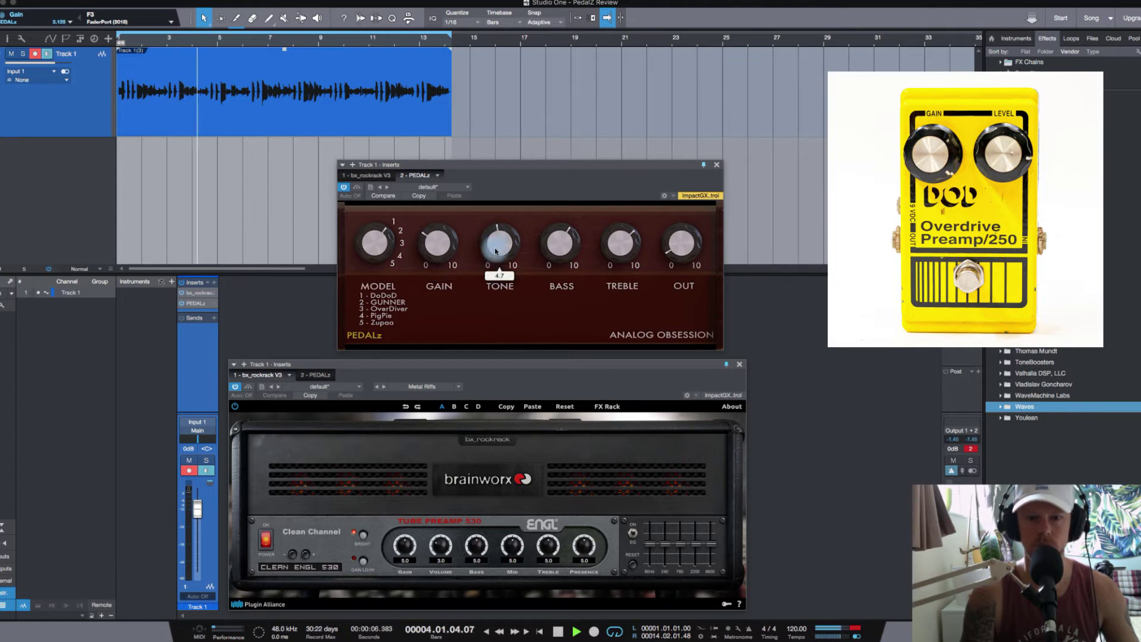
# Sweep DoDoD tone bright and dark, settling on mid tone and gain about 2.7
pyautogui.moveTo(496, 252); pyautogui.dragTo(498, 179)
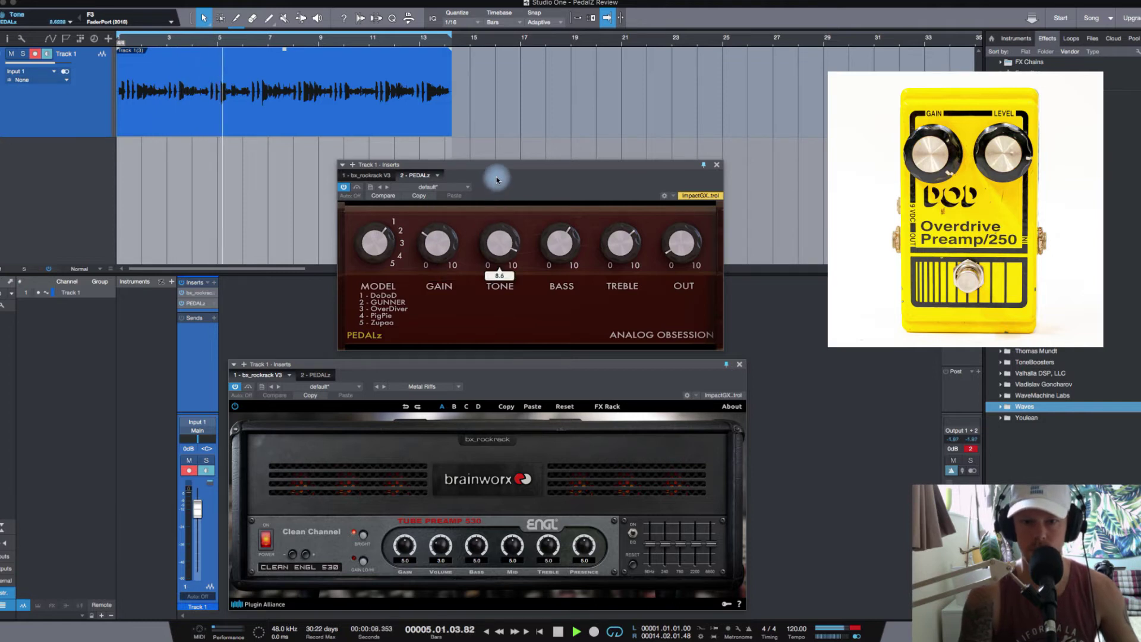
pyautogui.moveTo(497, 179); pyautogui.dragTo(491, 274)
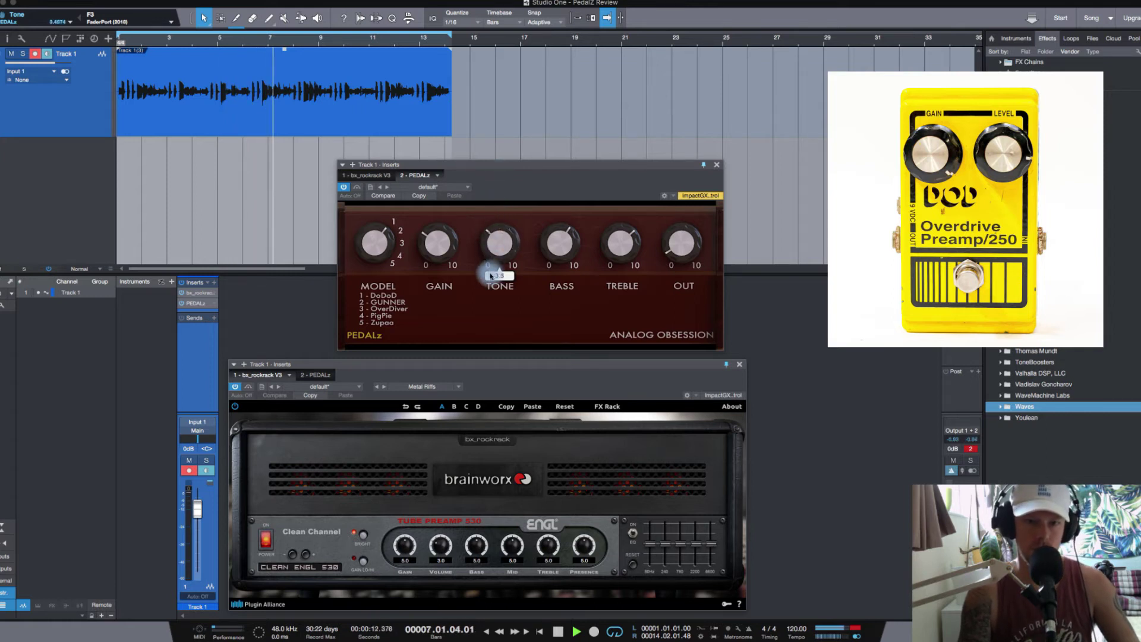
pyautogui.moveTo(497, 273)
pyautogui.mouseDown()
pyautogui.moveTo(493, 255)
pyautogui.moveTo(438, 234)
pyautogui.mouseUp()
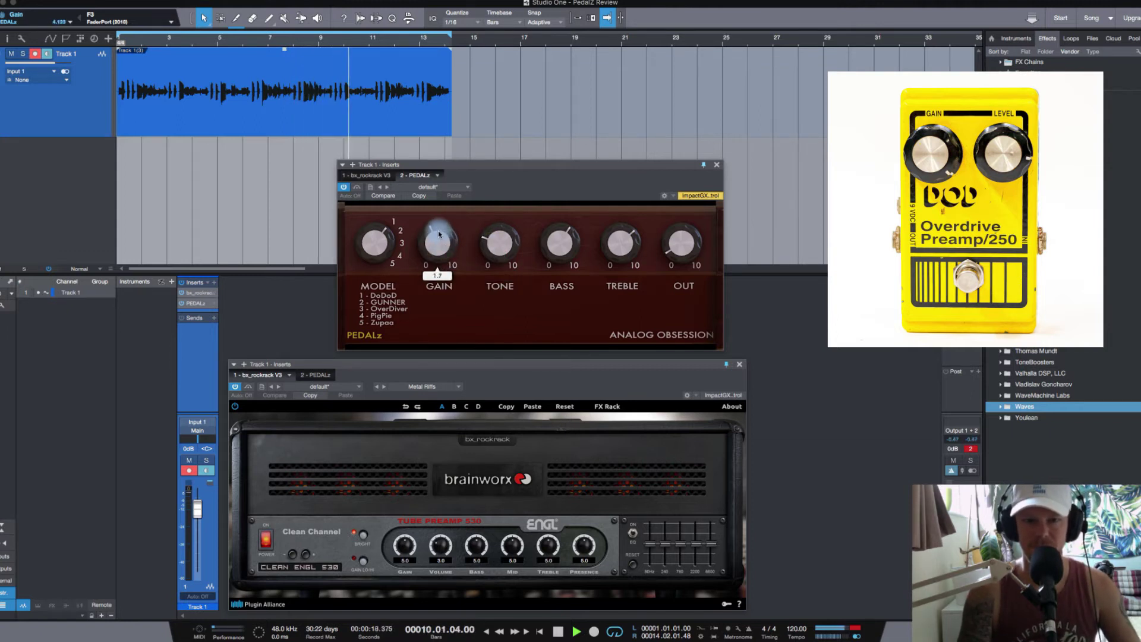
pyautogui.moveTo(438, 231); pyautogui.dragTo(438, 214)
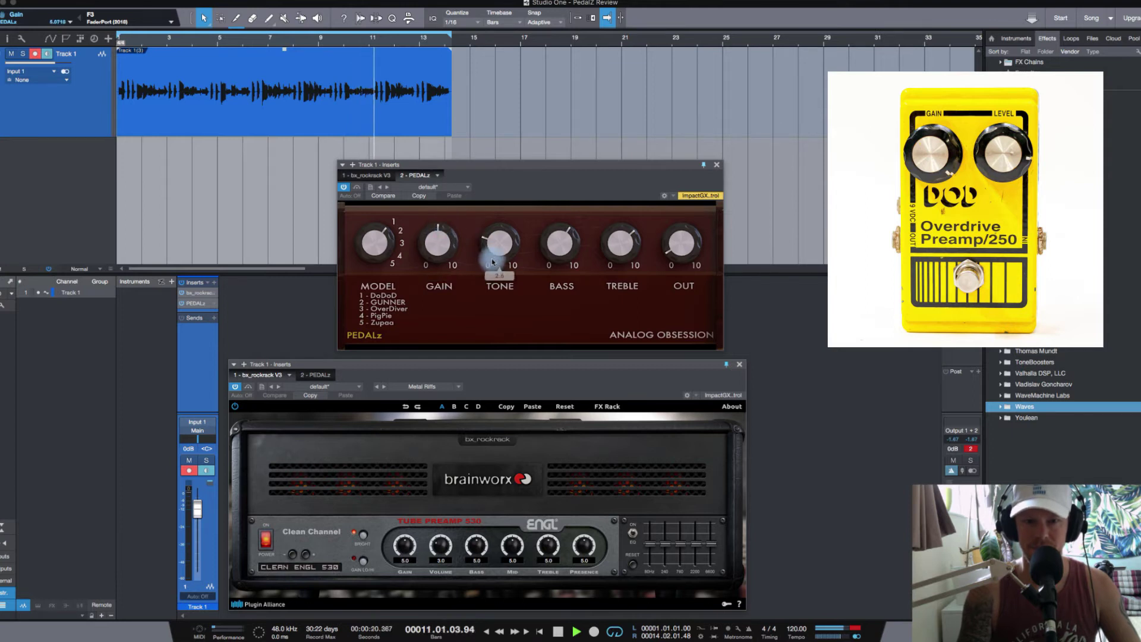
pyautogui.moveTo(493, 260)
pyautogui.mouseDown()
pyautogui.moveTo(492, 170)
pyautogui.moveTo(480, 230)
pyautogui.mouseUp()
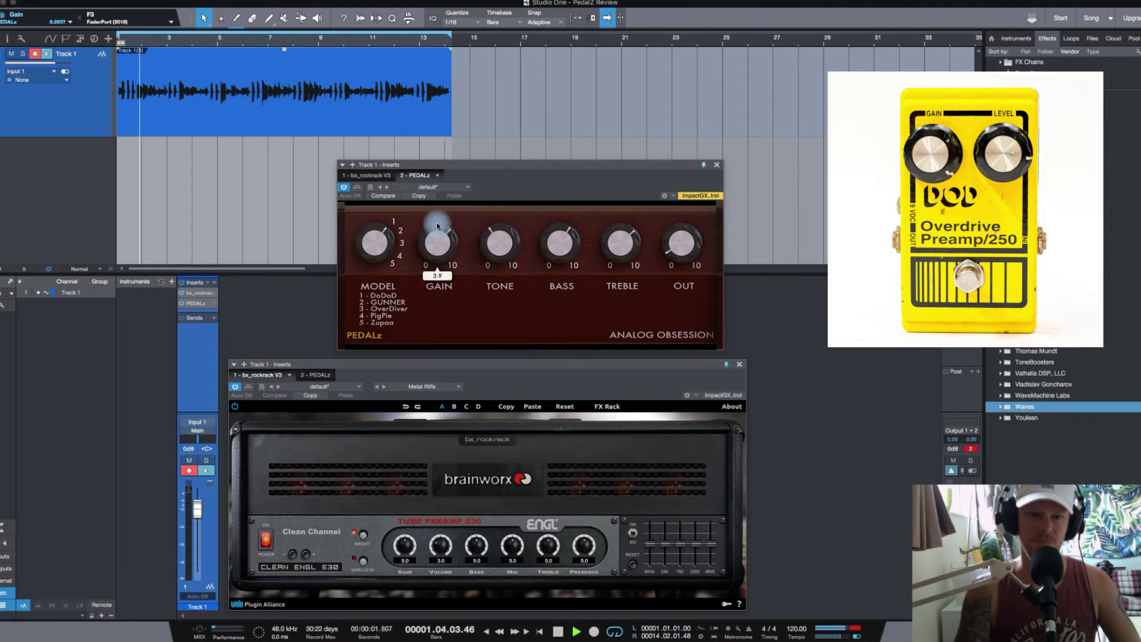
pyautogui.moveTo(436, 223)
pyautogui.mouseDown()
pyautogui.moveTo(436, 291)
pyautogui.moveTo(451, 260)
pyautogui.mouseUp()
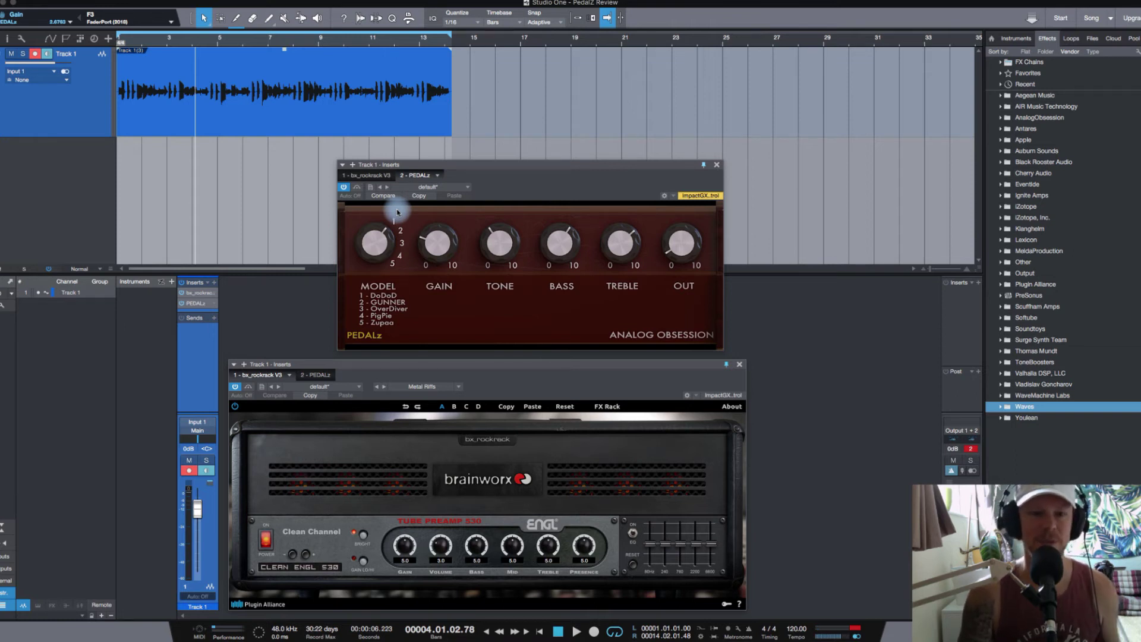
pyautogui.moveTo(376, 243)
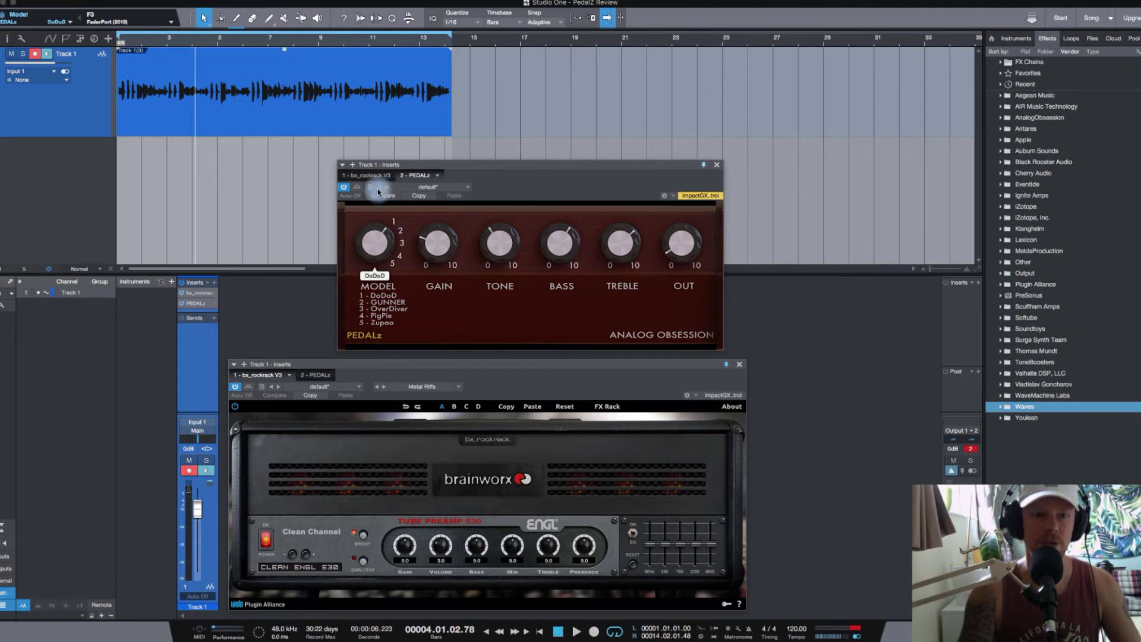
# Switch to GUNNER and replay from the start with gain about 2.6, tone 7.3
pyautogui.moveTo(379, 252); pyautogui.dragTo(381, 165)
pyautogui.moveTo(438, 243)
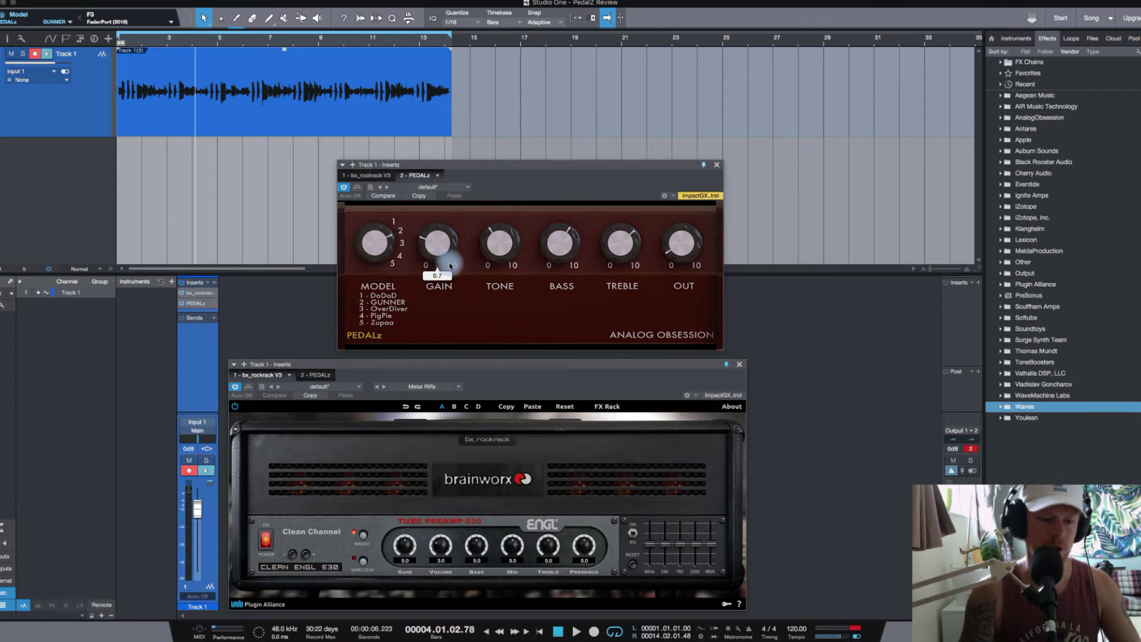
pyautogui.press('Home')
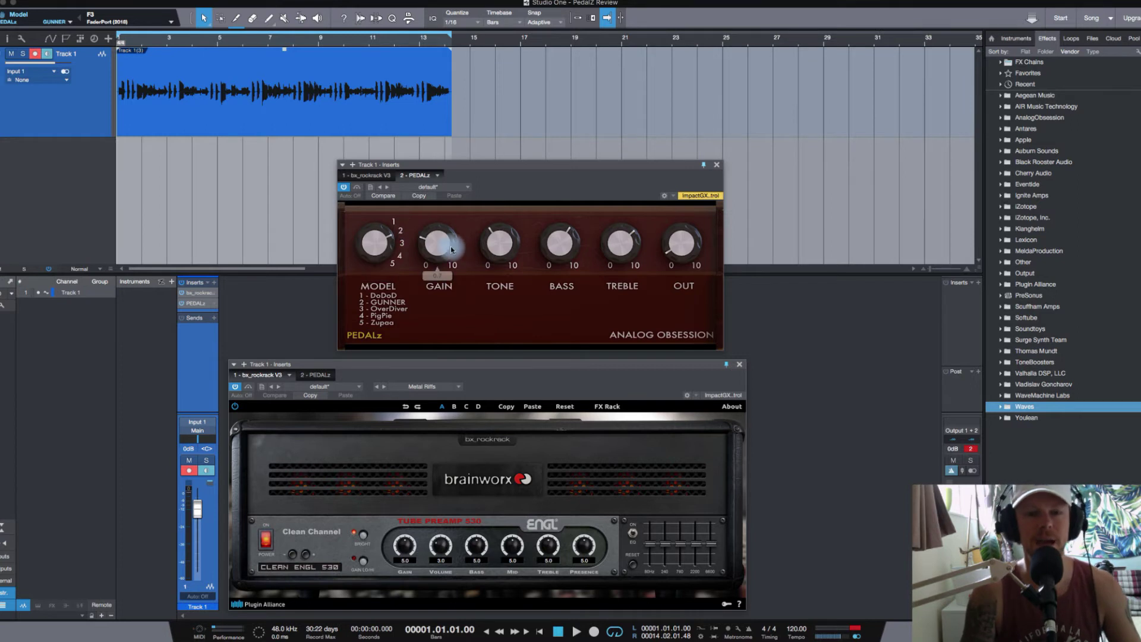
pyautogui.press('space')
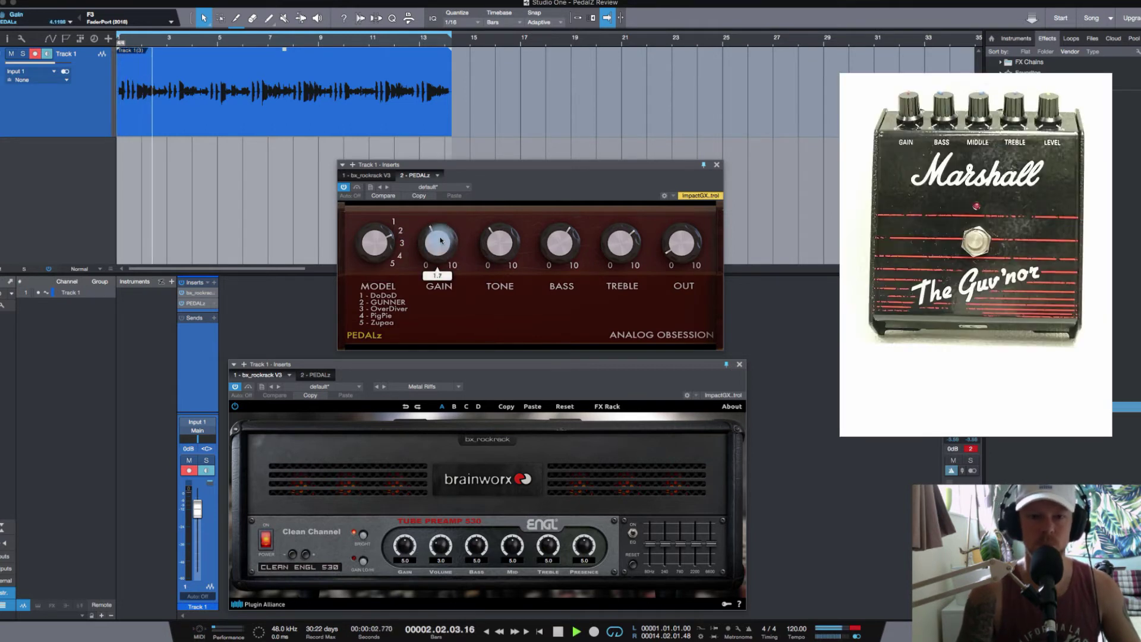
pyautogui.moveTo(438, 243); pyautogui.dragTo(438, 214)
pyautogui.moveTo(497, 241); pyautogui.dragTo(500, 187)
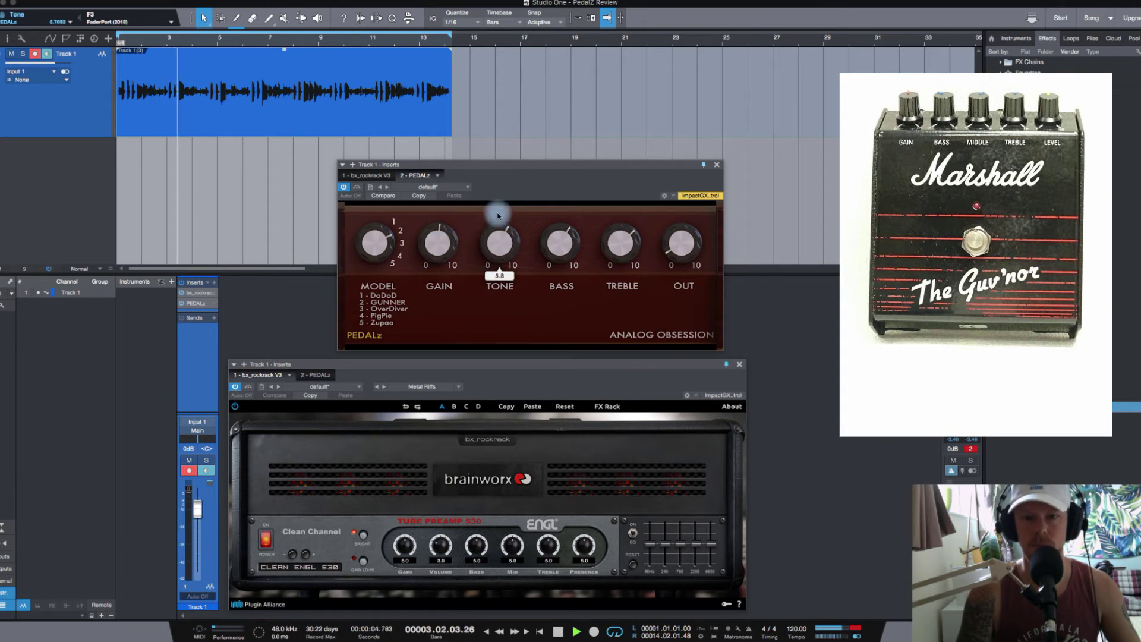
# Vary GUNNER gain and tone, ending with gain about 4.3 and tone about 3.2
pyautogui.moveTo(437, 236)
pyautogui.mouseDown()
pyautogui.moveTo(432, 281)
pyautogui.moveTo(434, 259)
pyautogui.mouseUp()
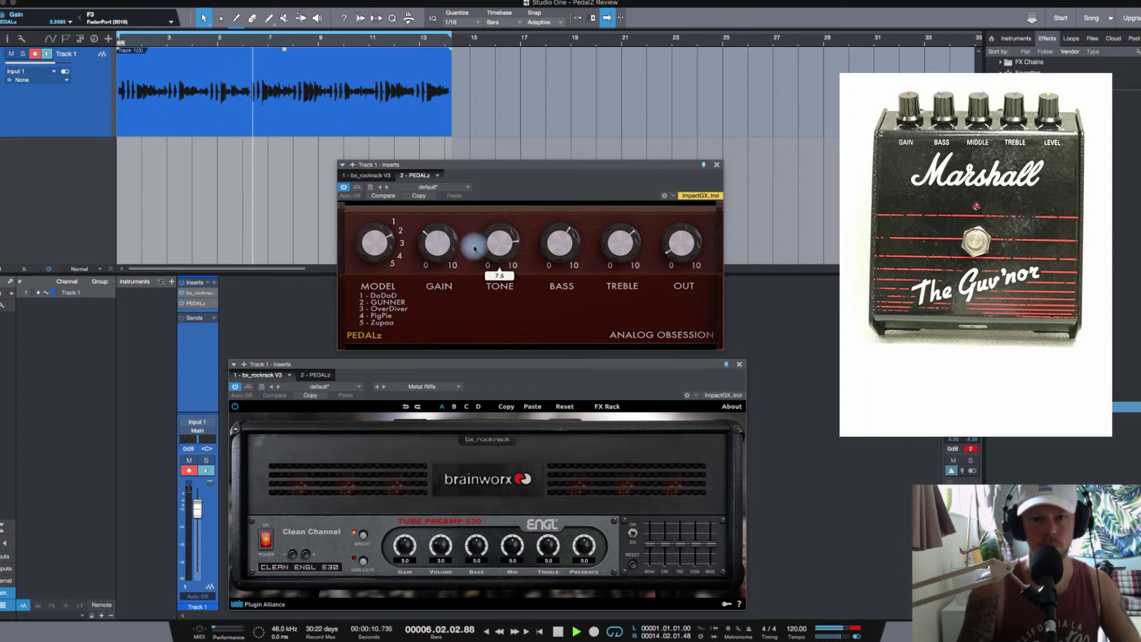
pyautogui.moveTo(495, 245); pyautogui.dragTo(497, 276)
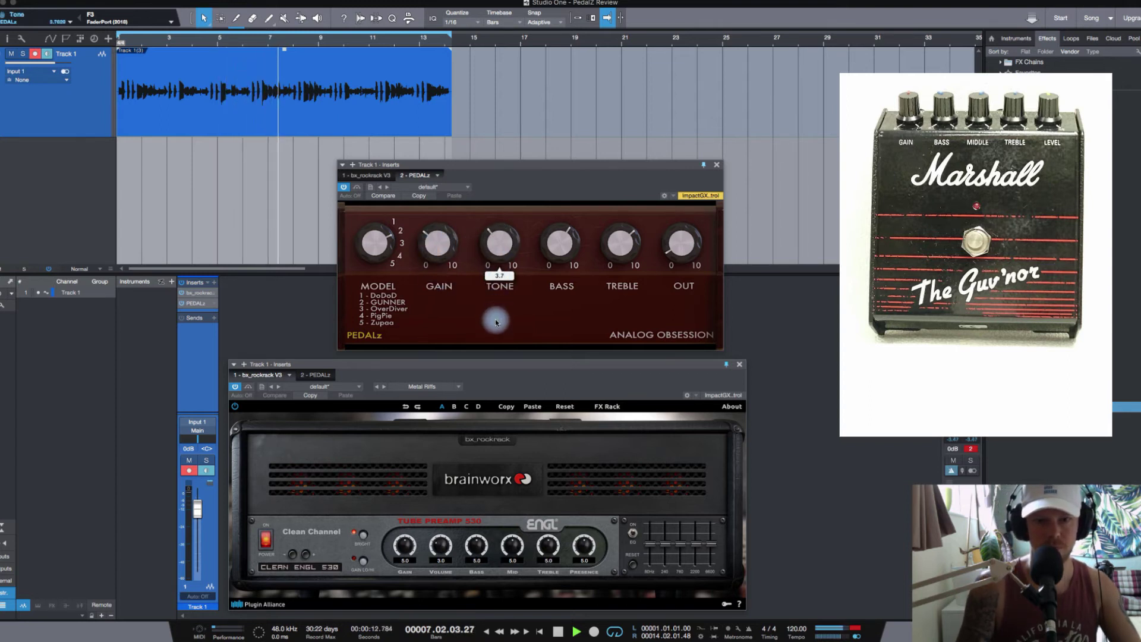
pyautogui.moveTo(436, 256); pyautogui.dragTo(437, 202)
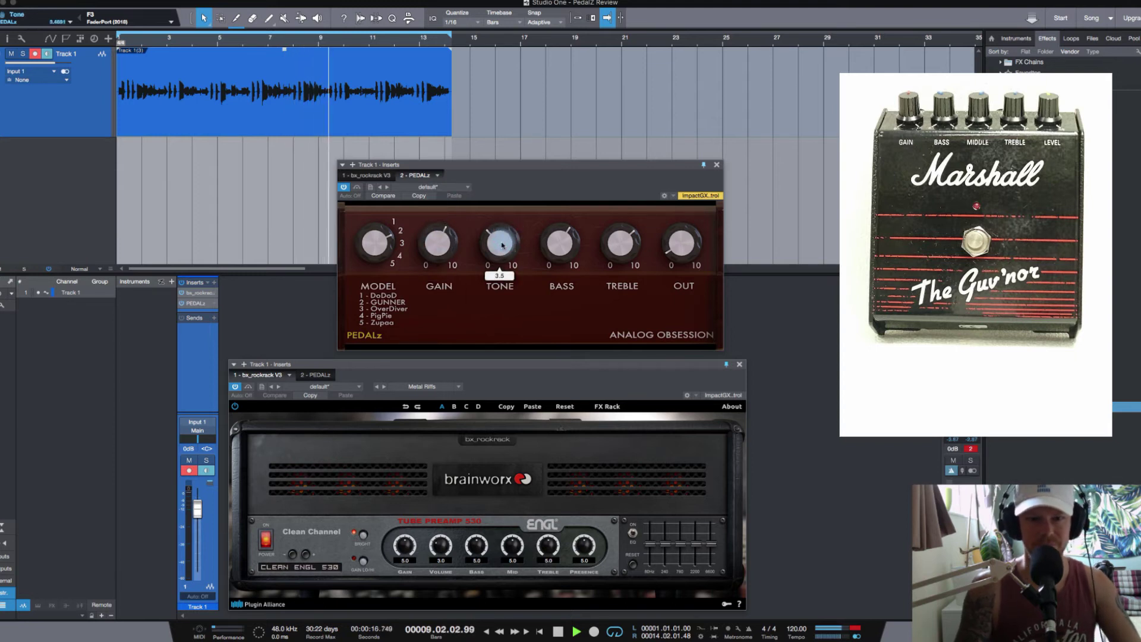
pyautogui.moveTo(437, 254)
pyautogui.mouseDown()
pyautogui.moveTo(439, 236)
pyautogui.moveTo(436, 324)
pyautogui.mouseUp()
pyautogui.moveTo(489, 268); pyautogui.dragTo(501, 211)
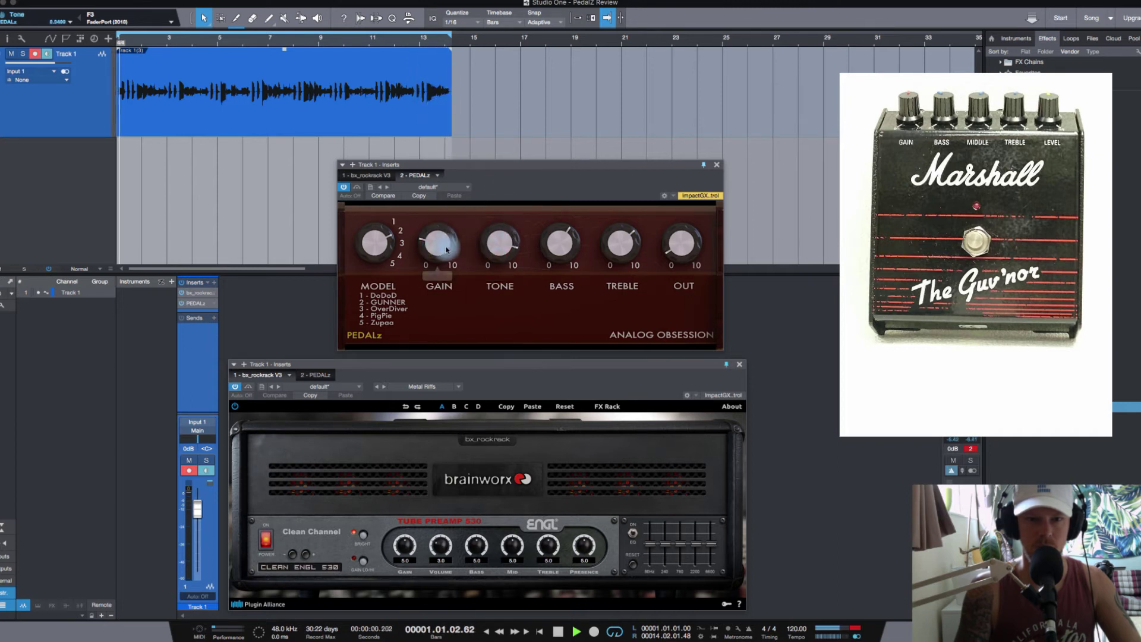
pyautogui.moveTo(438, 242)
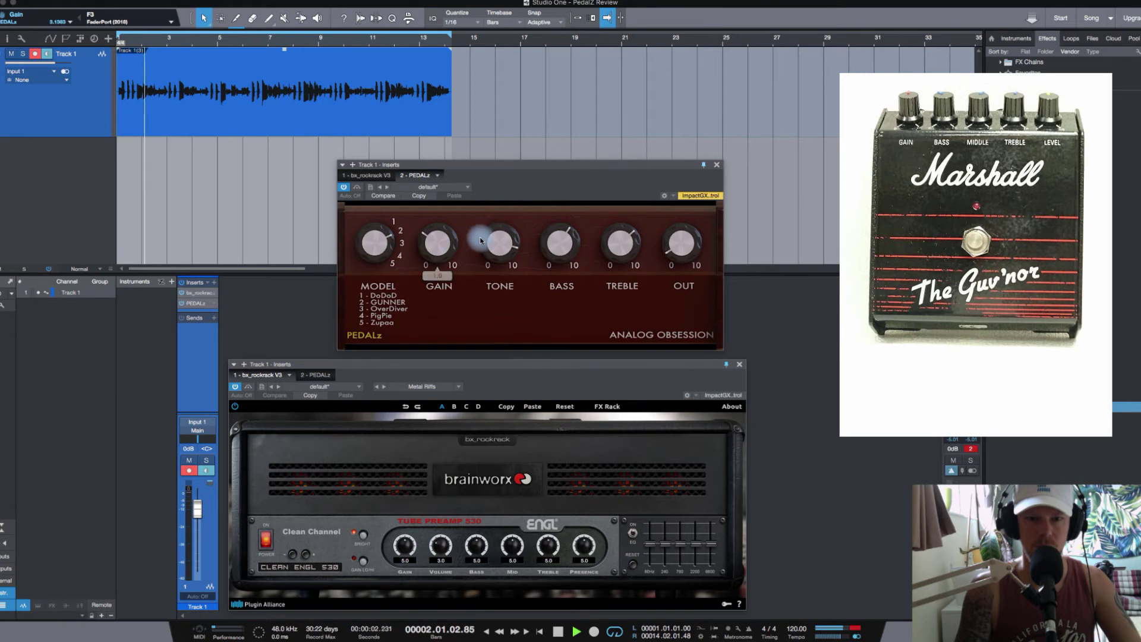
pyautogui.moveTo(482, 287); pyautogui.dragTo(484, 365)
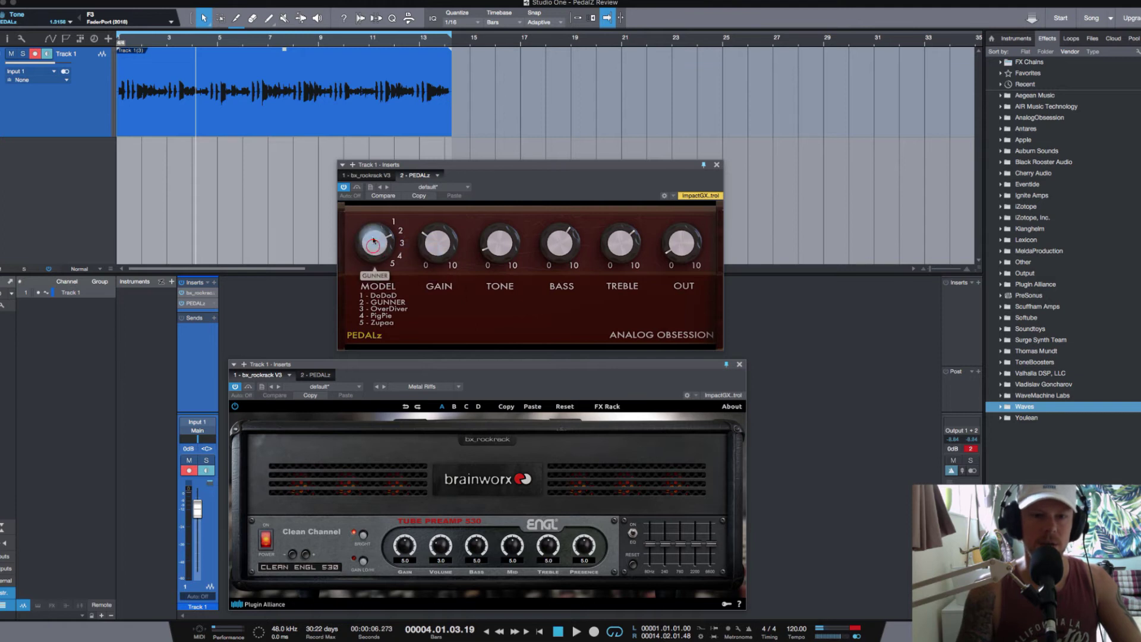
# Switch to OverDriver and try tone 1.6, gain 0.8, then gain 4.9 with tone 2.6
pyautogui.moveTo(374, 240); pyautogui.dragTo(378, 175)
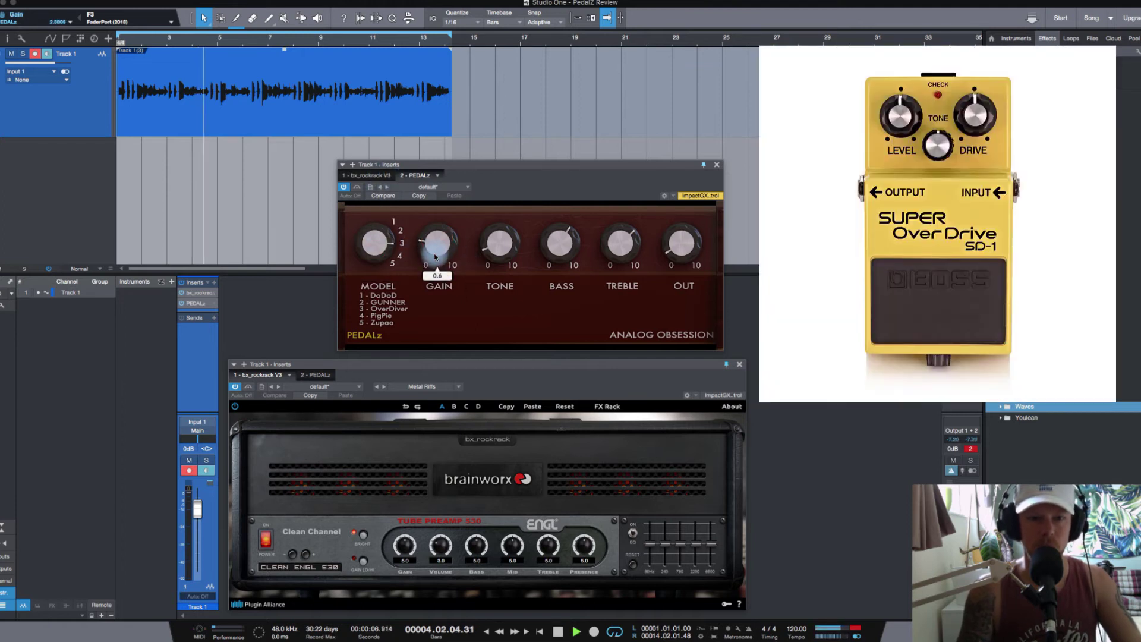
pyautogui.moveTo(487, 255); pyautogui.dragTo(493, 174)
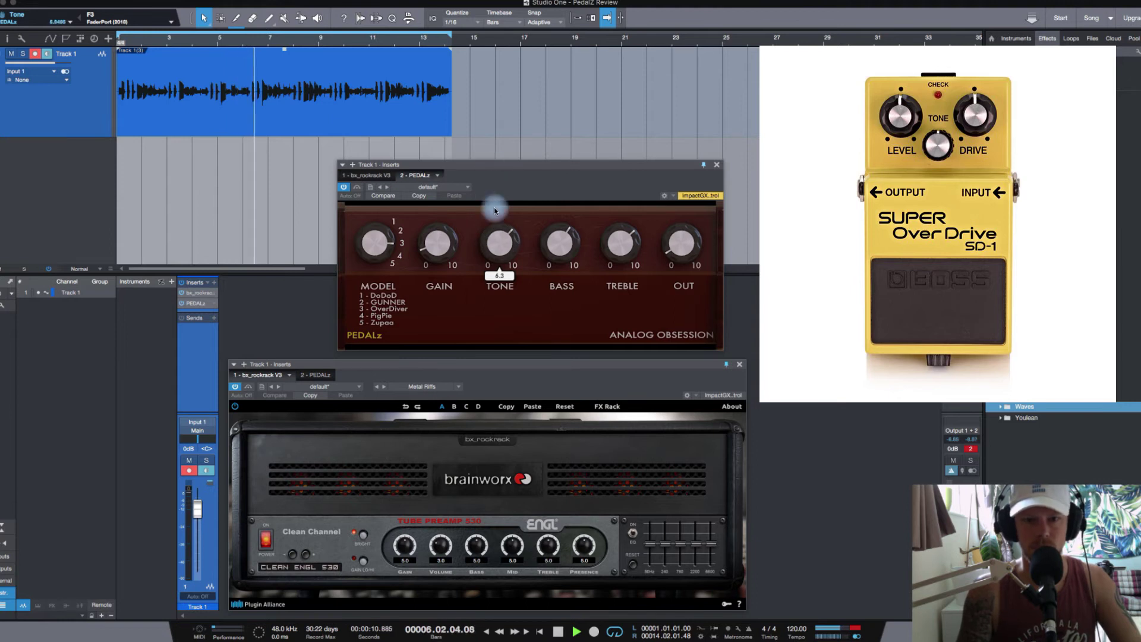
pyautogui.moveTo(435, 243)
pyautogui.mouseDown()
pyautogui.moveTo(437, 232)
pyautogui.moveTo(464, 234)
pyautogui.moveTo(486, 278)
pyautogui.mouseUp()
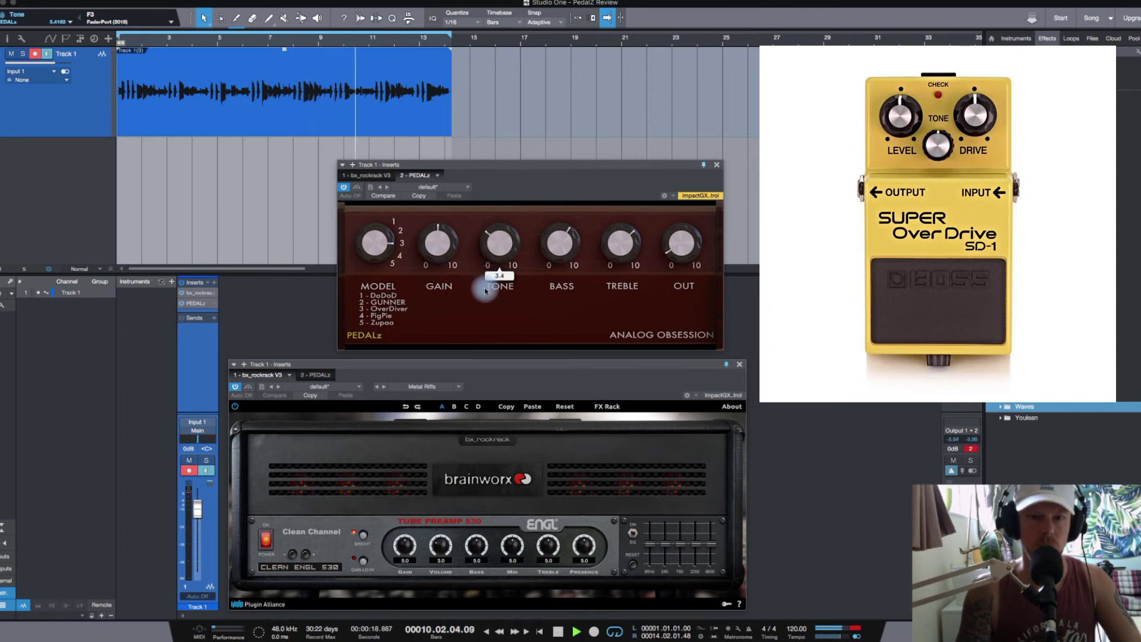
pyautogui.moveTo(435, 242)
pyautogui.mouseDown()
pyautogui.moveTo(441, 209)
pyautogui.moveTo(433, 292)
pyautogui.mouseUp()
pyautogui.moveTo(490, 243); pyautogui.dragTo(488, 270)
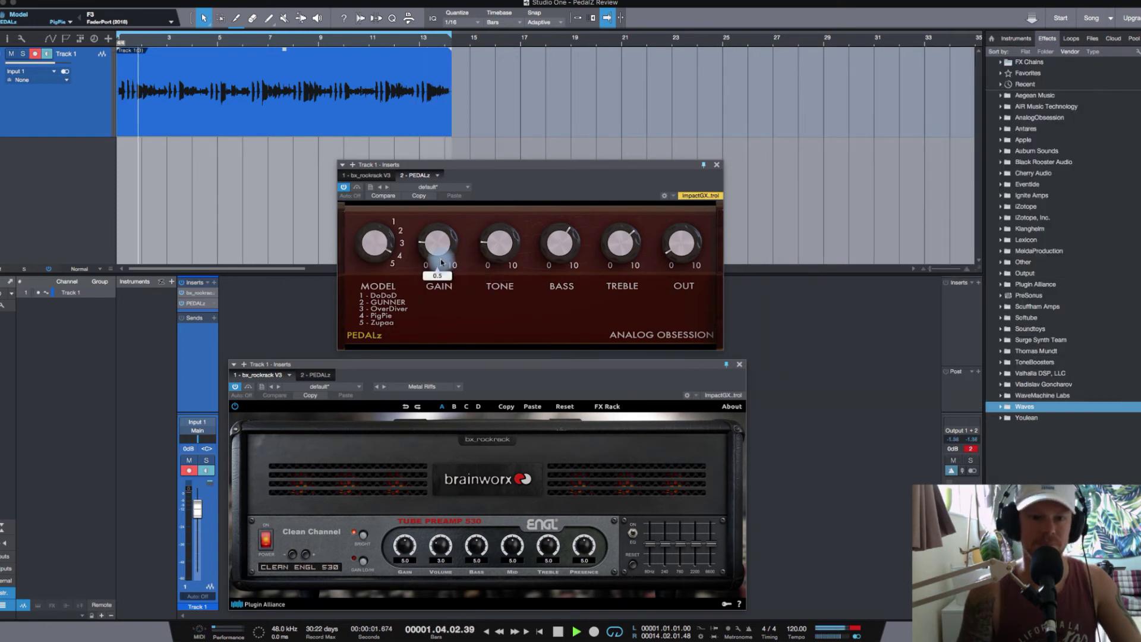
# Audition PigPie at low gain, sweeping tone up then down to about 2.8, gain 0.8
pyautogui.moveTo(482, 253)
pyautogui.mouseDown()
pyautogui.moveTo(426, 257)
pyautogui.moveTo(486, 231)
pyautogui.moveTo(491, 214)
pyautogui.mouseUp()
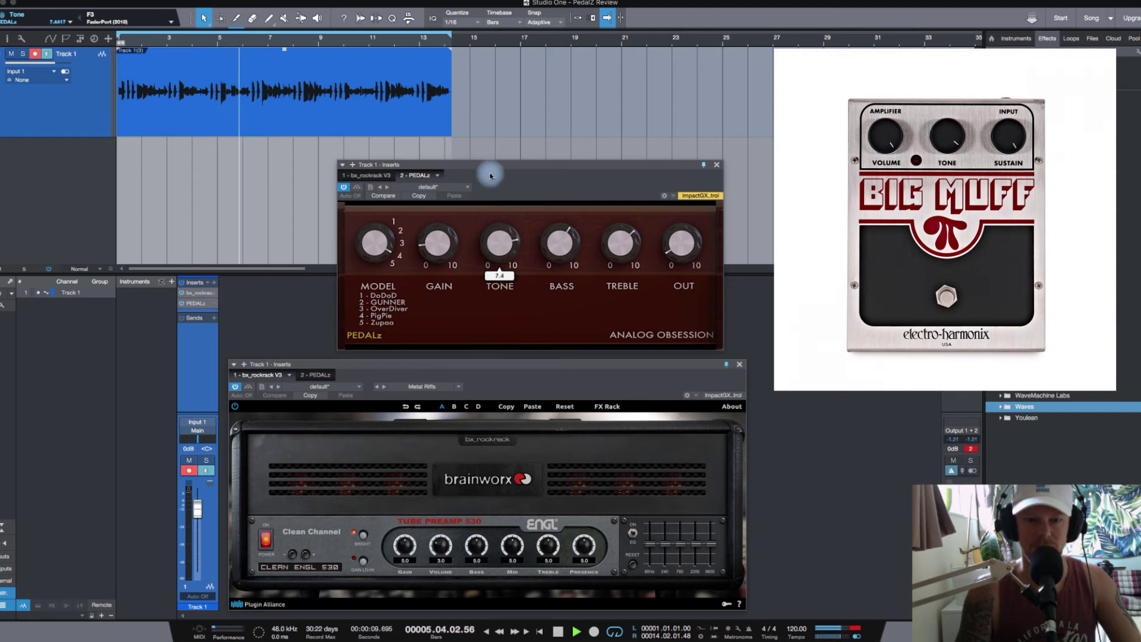
pyautogui.moveTo(492, 214); pyautogui.dragTo(490, 170)
pyautogui.moveTo(435, 247); pyautogui.dragTo(421, 185)
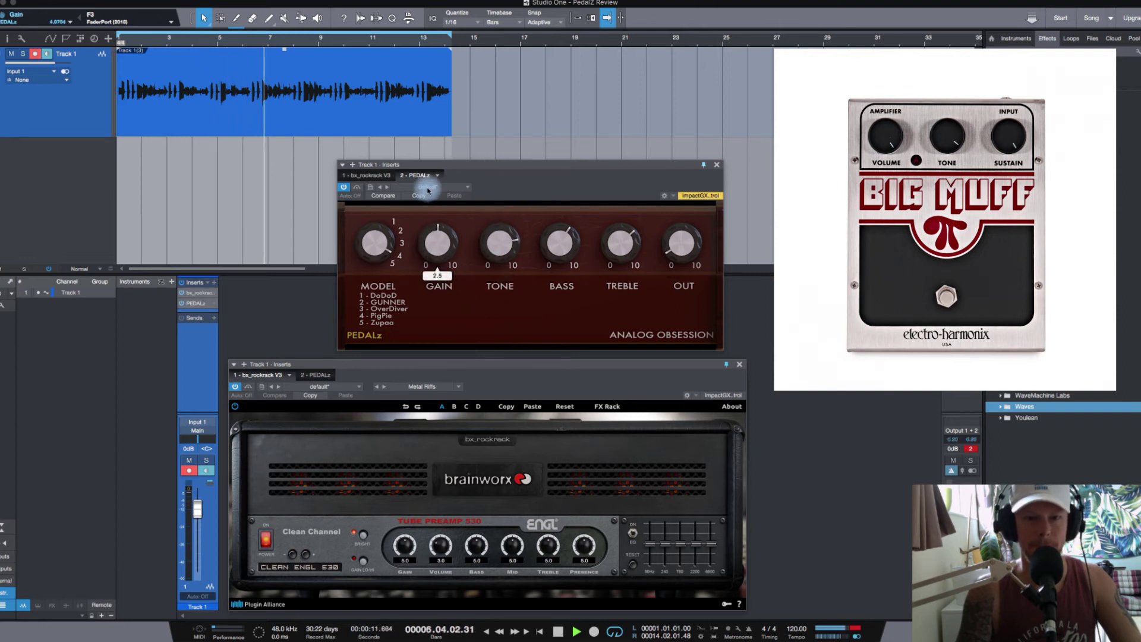
pyautogui.moveTo(484, 230); pyautogui.dragTo(477, 316)
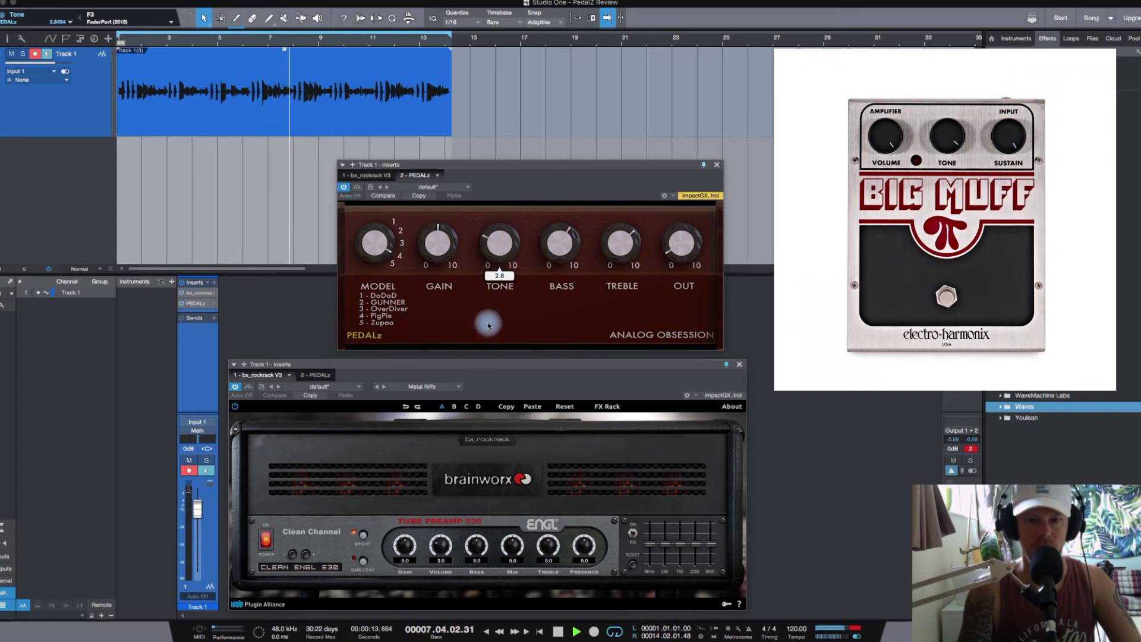
pyautogui.moveTo(436, 243)
pyautogui.mouseDown()
pyautogui.moveTo(434, 296)
pyautogui.moveTo(435, 253)
pyautogui.mouseUp()
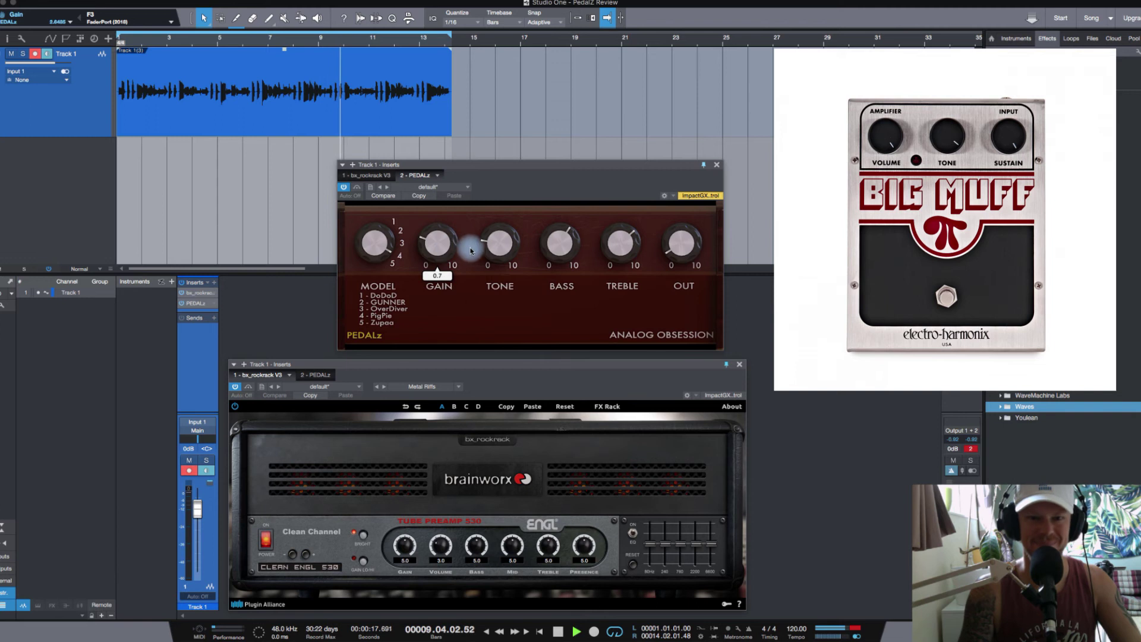
pyautogui.click(502, 254)
pyautogui.moveTo(501, 243)
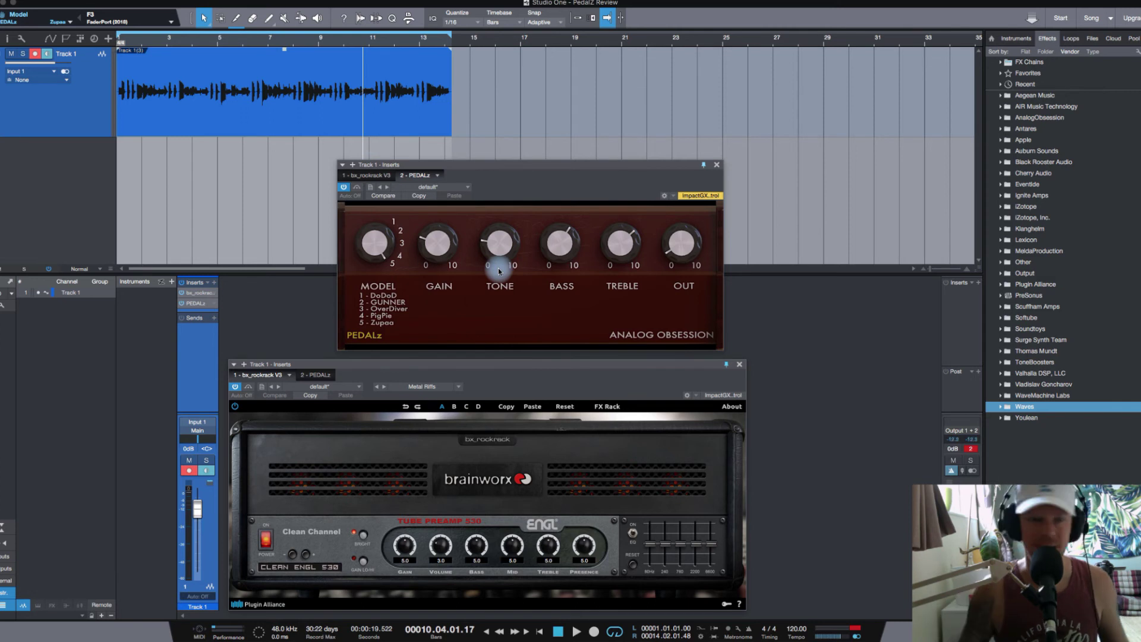
# Replay through Zupaa with gain about 0.5, then raise gain slightly and tone to 5.0
pyautogui.press('space')
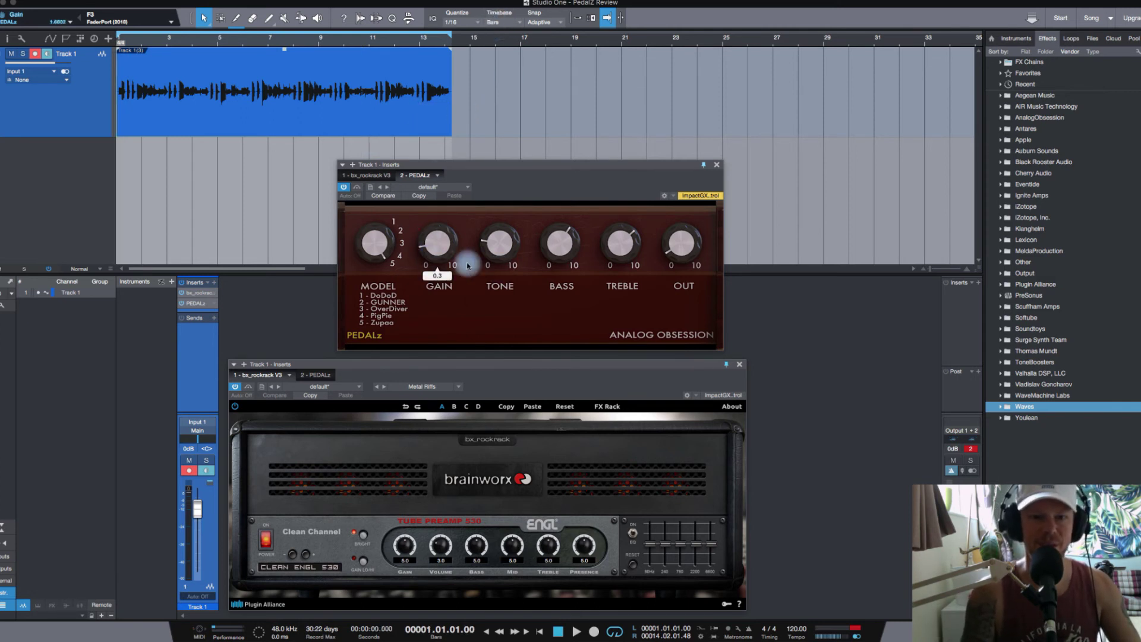
pyautogui.moveTo(467, 265)
pyautogui.mouseDown()
pyautogui.moveTo(500, 272)
pyautogui.moveTo(501, 237)
pyautogui.moveTo(436, 255)
pyautogui.mouseUp()
pyautogui.press('space')
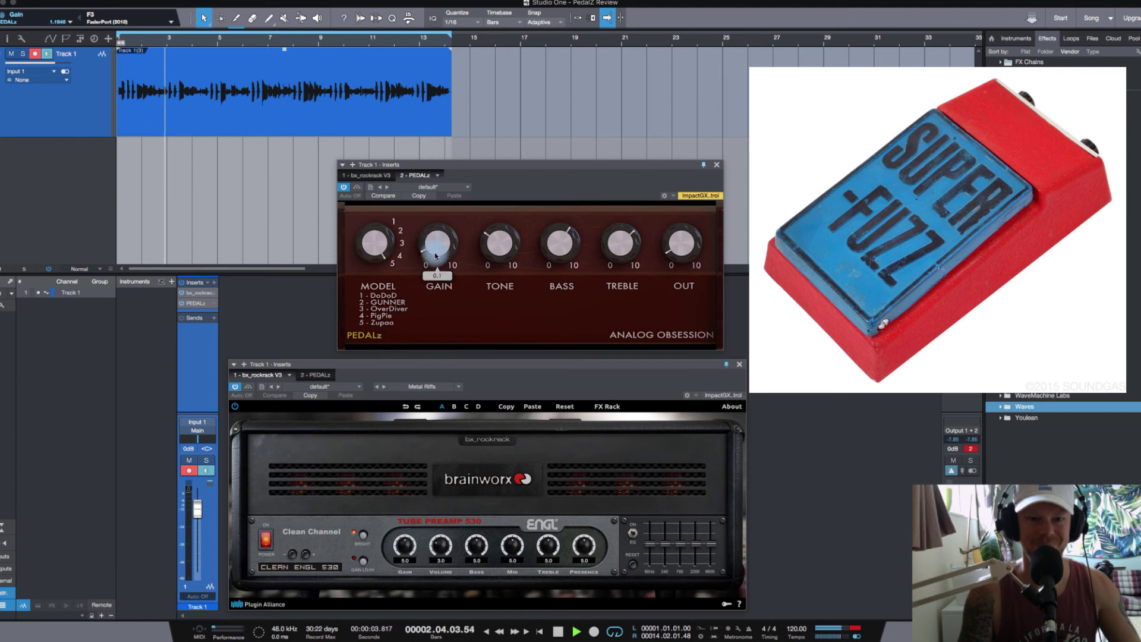
pyautogui.moveTo(436, 256); pyautogui.dragTo(433, 219)
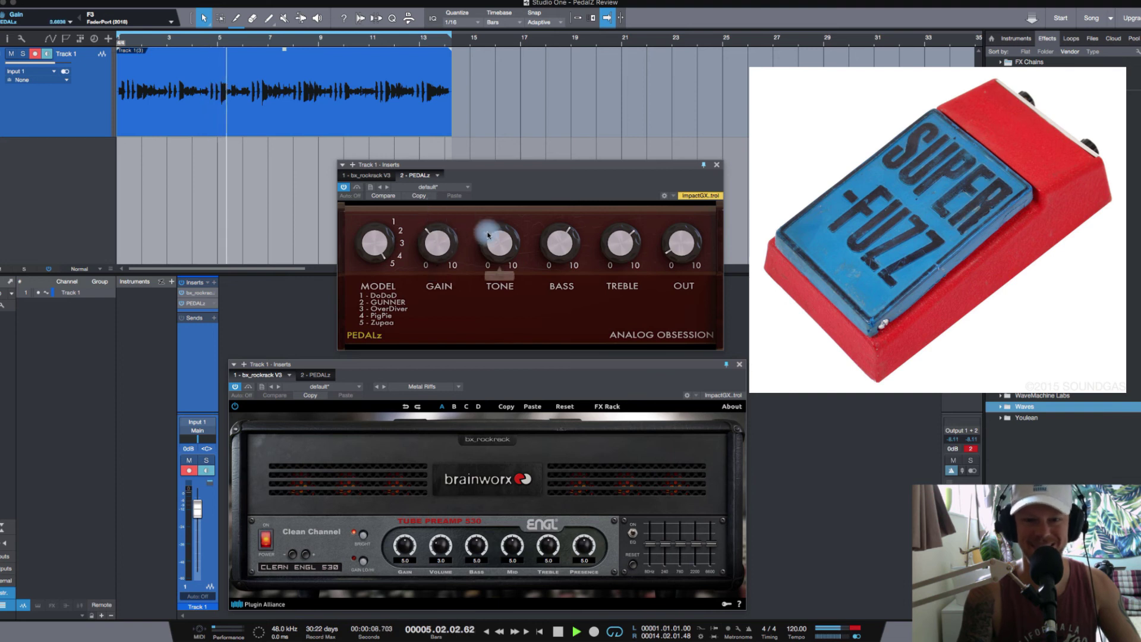
pyautogui.moveTo(498, 250); pyautogui.dragTo(494, 208)
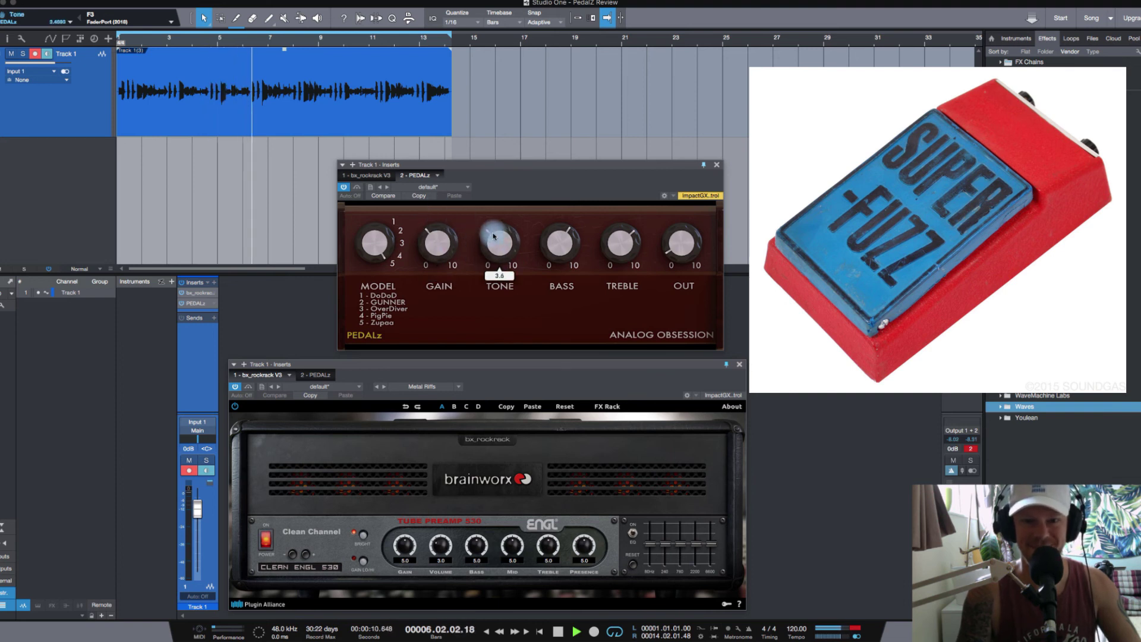